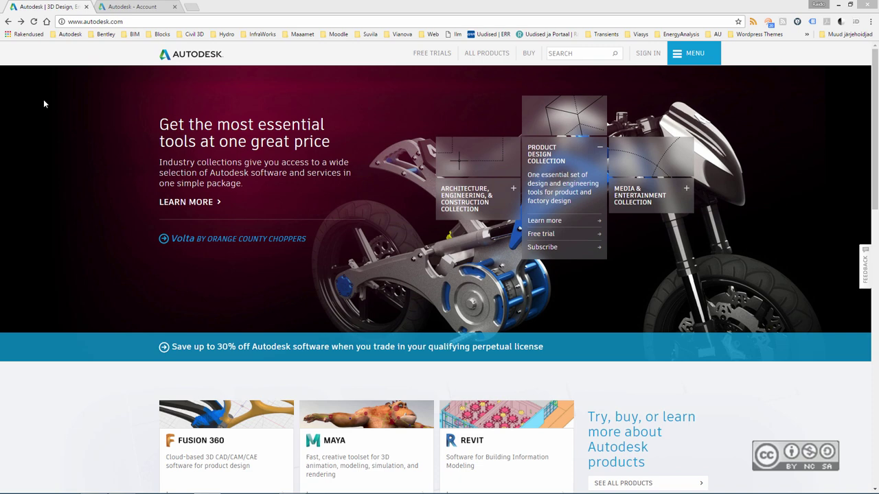
# - Go from the account's product list to autodesk.com/civil3d and open its Free trial page
pyautogui.click(133, 7)
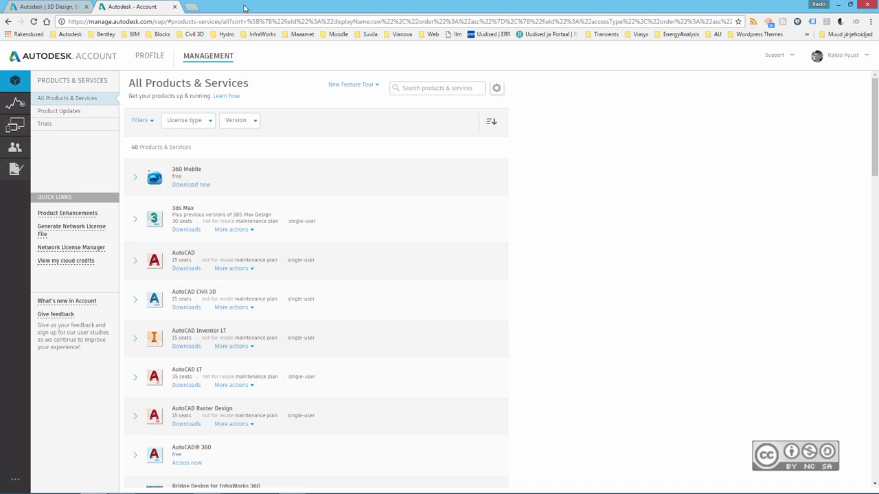
pyautogui.click(56, 6)
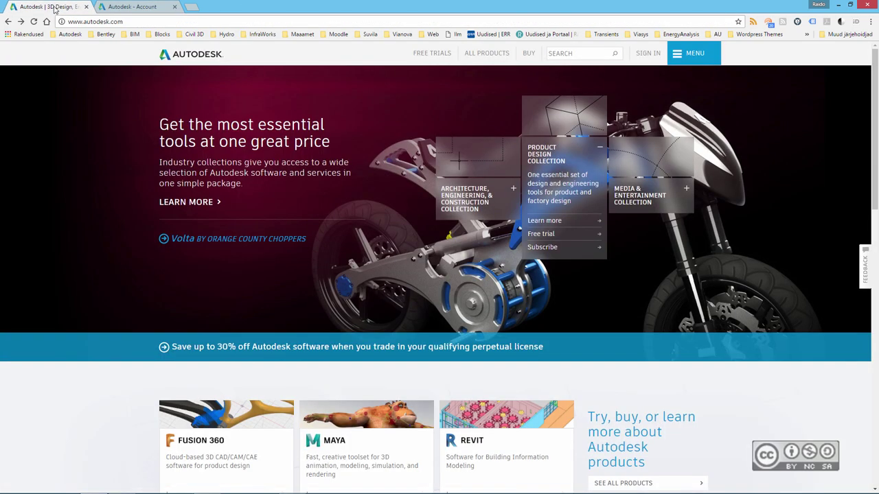
pyautogui.click(132, 21)
pyautogui.click(132, 20)
pyautogui.write('/civil3d')
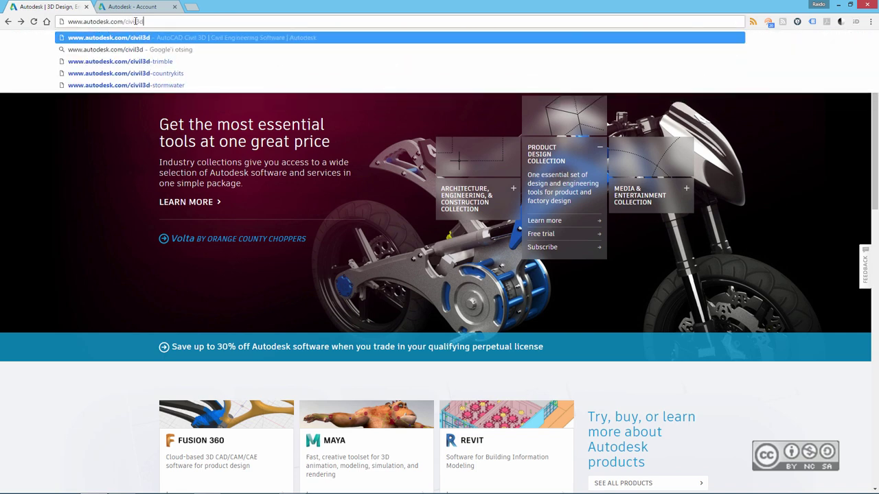
pyautogui.press('Return')
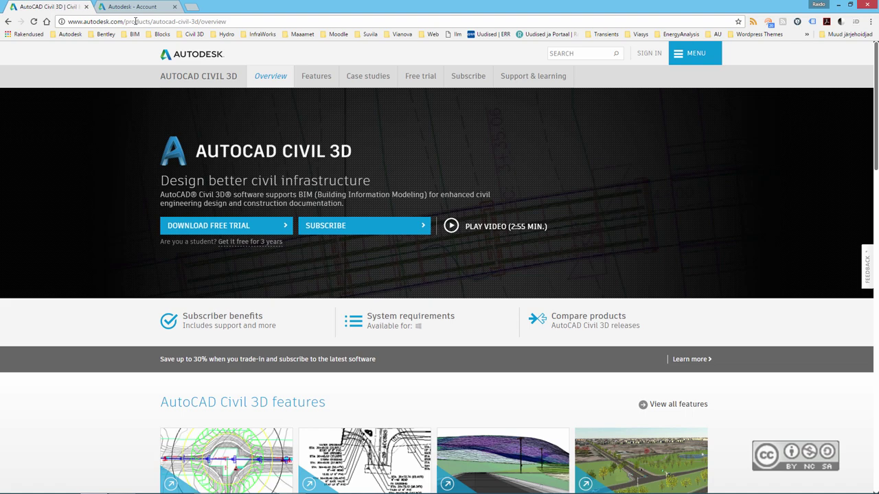
pyautogui.click(427, 80)
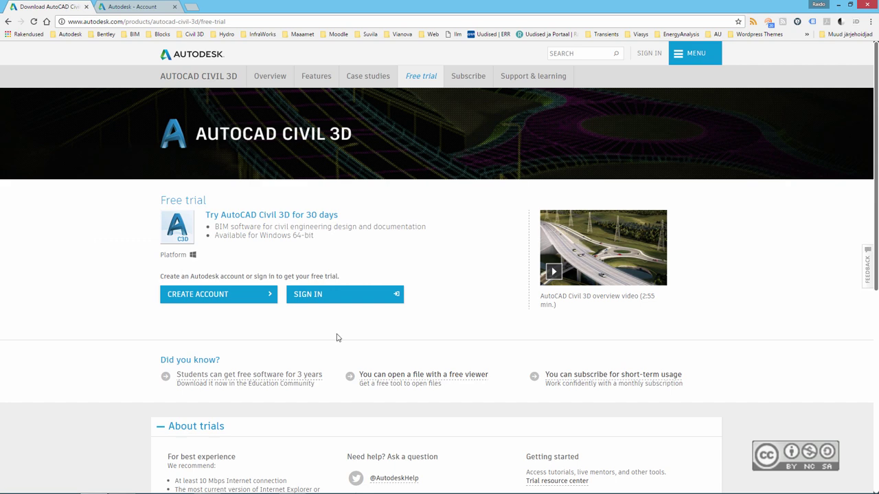
# - Sign in with the saved account e-mail and password, keeping English as the download language
pyautogui.click(311, 297)
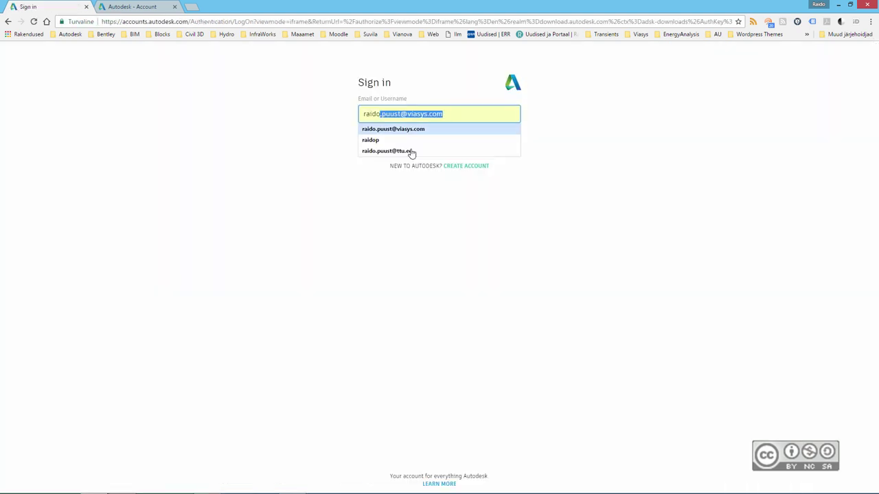
pyautogui.click(411, 153)
pyautogui.click(412, 152)
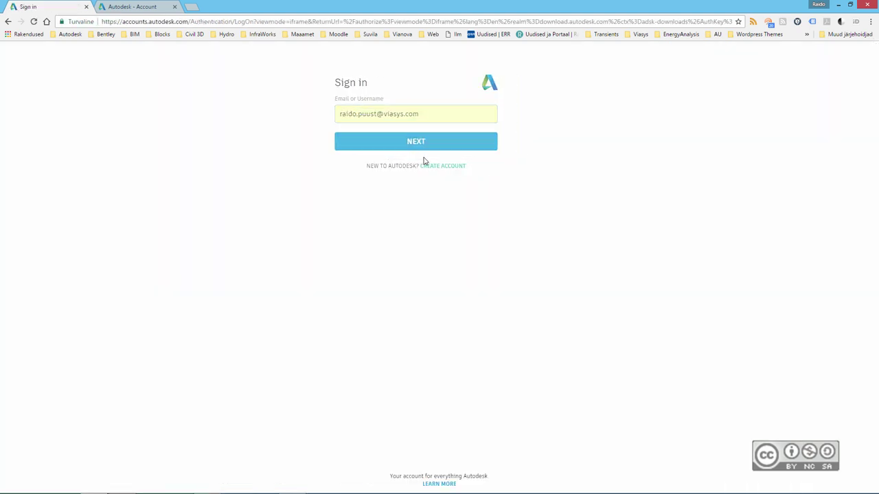
pyautogui.write('•••••••')
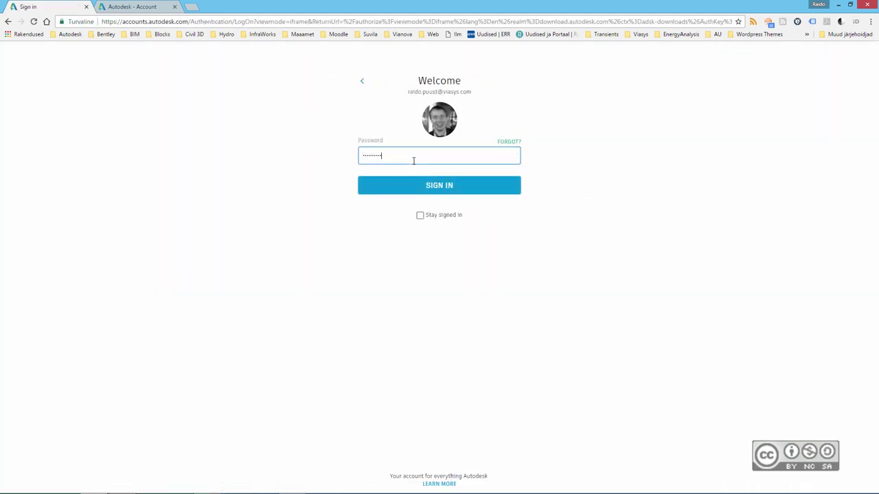
pyautogui.click(434, 186)
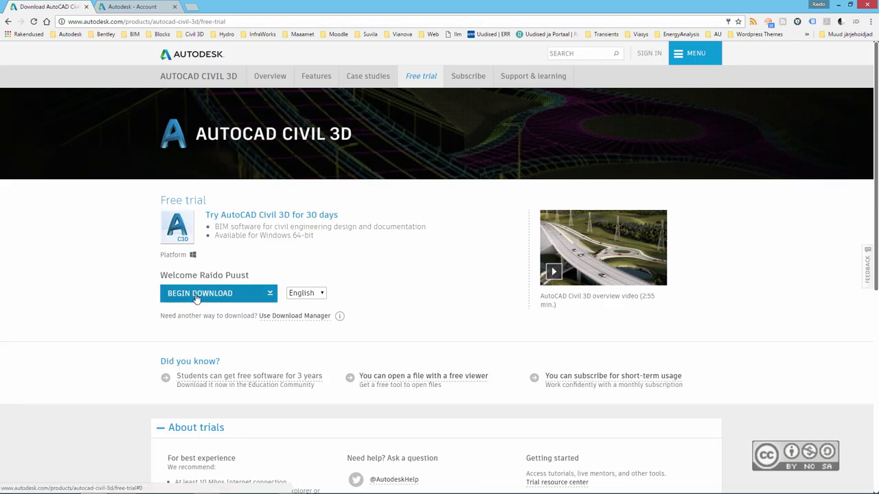
pyautogui.click(322, 294)
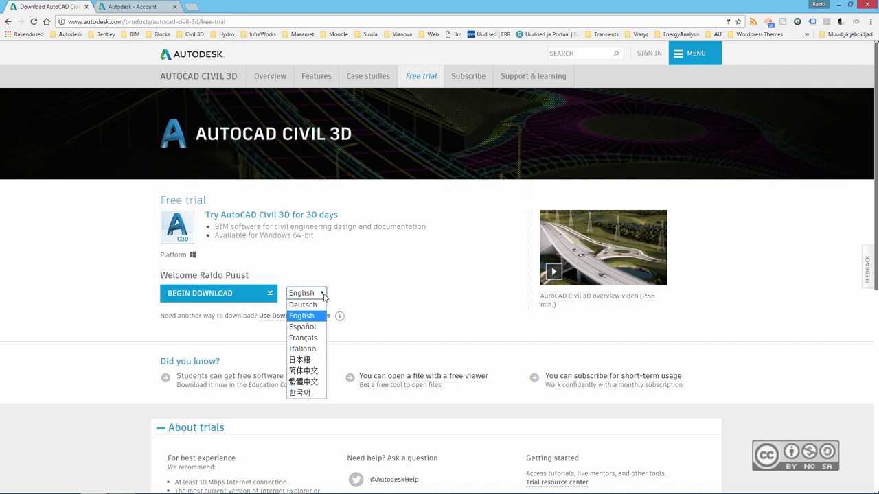
pyautogui.click(354, 299)
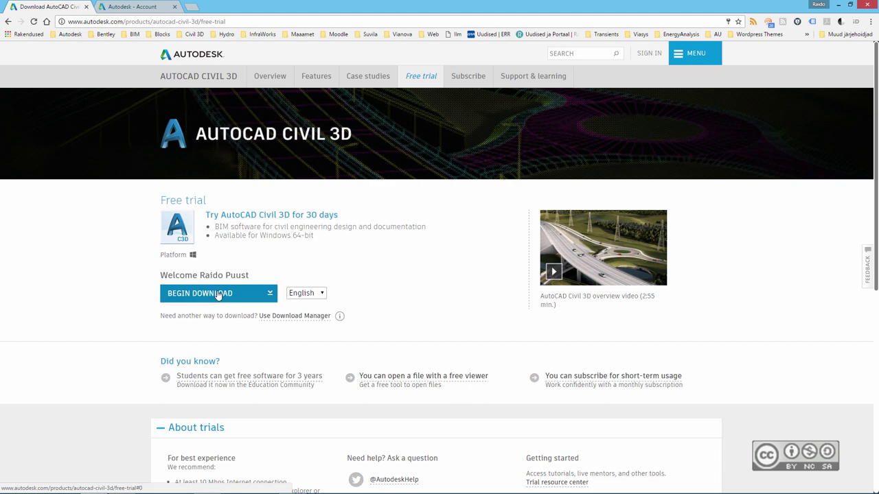
# - Begin the trial download, choosing Estonia and accepting the terms and product communications
pyautogui.click(216, 295)
pyautogui.click(502, 165)
pyautogui.moveTo(502, 340); pyautogui.dragTo(508, 272)
pyautogui.click(357, 275)
pyautogui.click(341, 339)
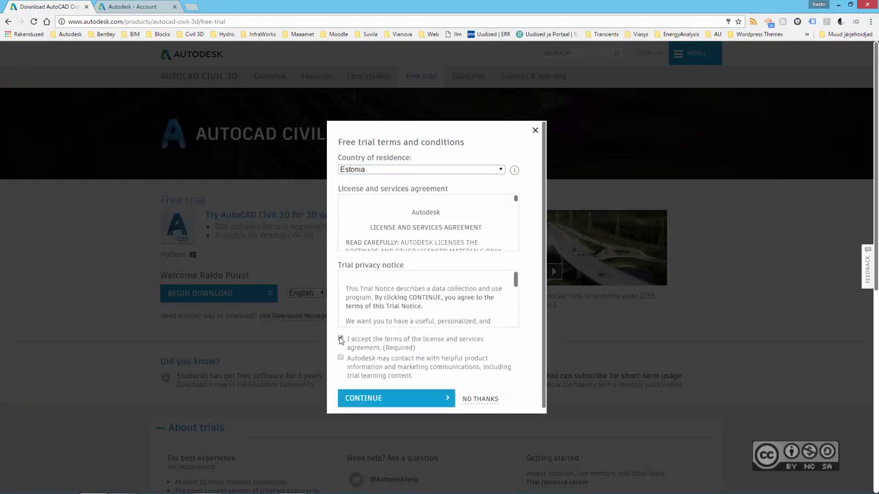
pyautogui.click(340, 358)
pyautogui.click(376, 401)
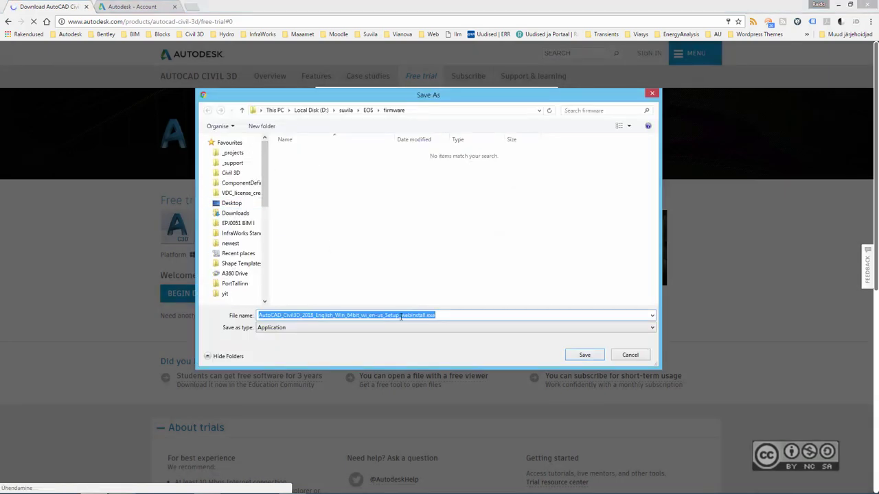
# - Save the Civil 3D 2018 installer to the Desktop and run it
pyautogui.click(221, 203)
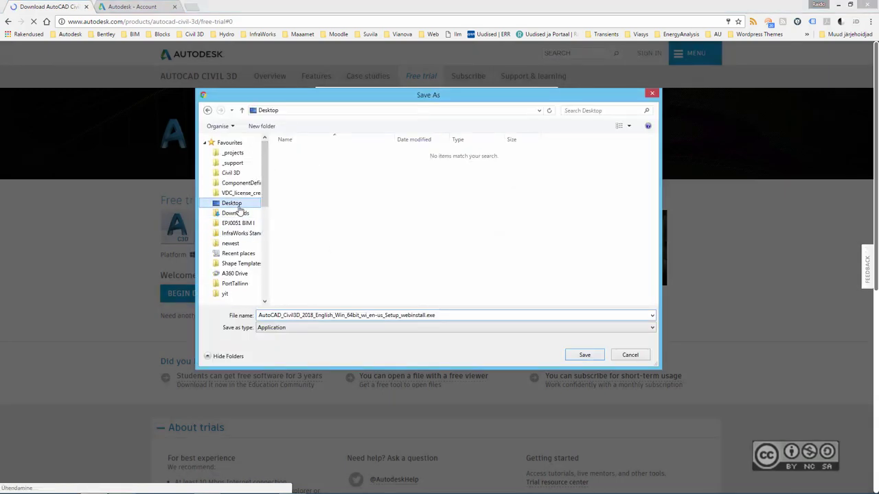
pyautogui.click(584, 355)
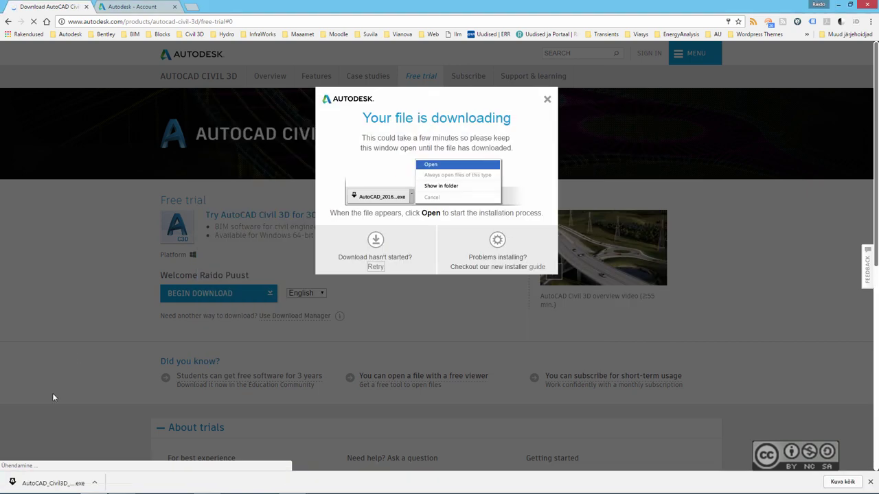
pyautogui.click(36, 482)
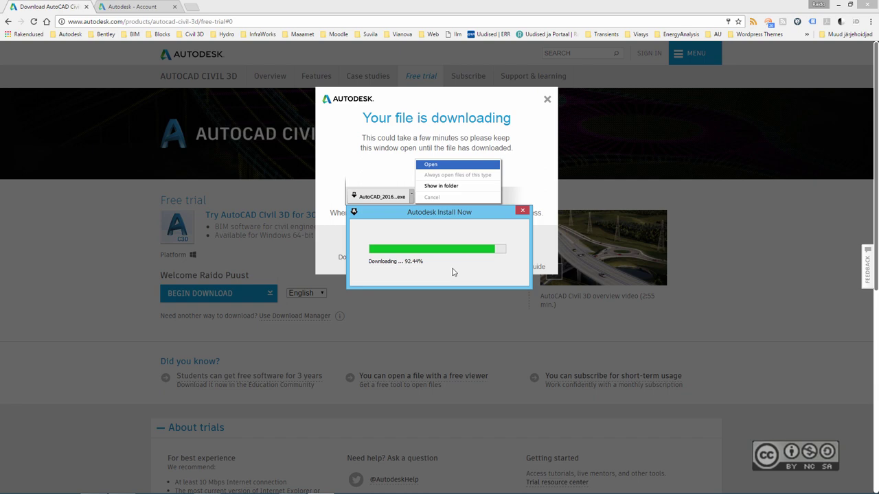
# - Minimize Chrome to reveal the Civil 3D 2018 setup window
pyautogui.click(839, 6)
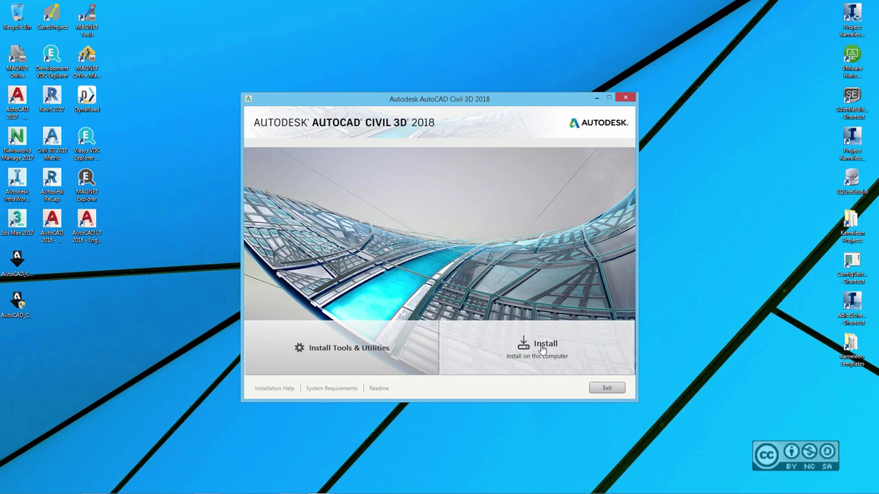
pyautogui.click(320, 351)
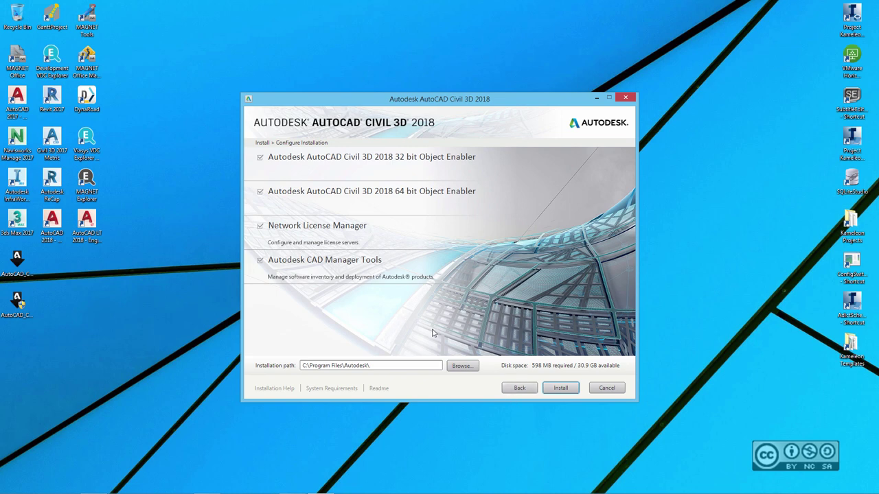
pyautogui.click(518, 390)
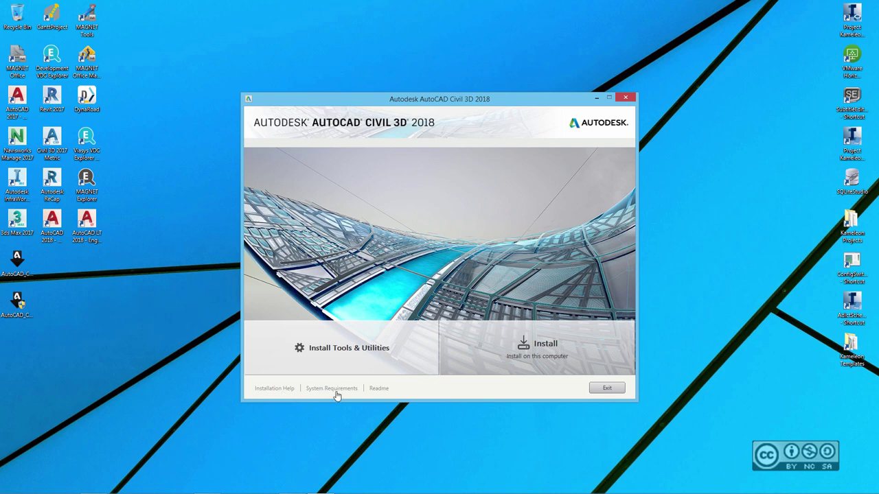
# - Read the Civil 3D 2018 system requirements article, then close that browser tab
pyautogui.click(379, 389)
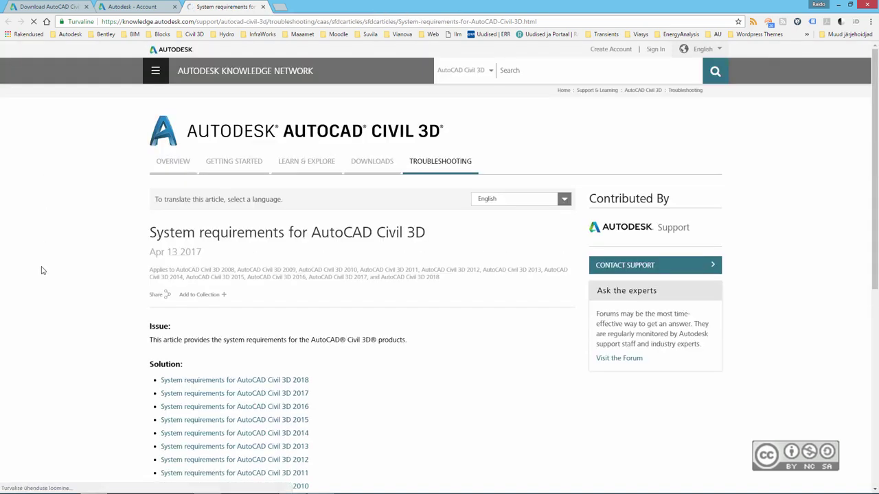
pyautogui.scroll(-1, 69, 309)
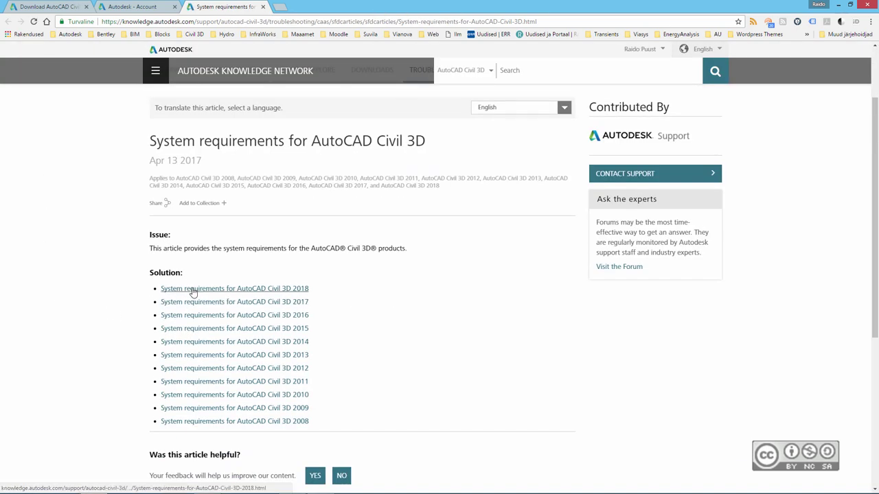
pyautogui.click(263, 292)
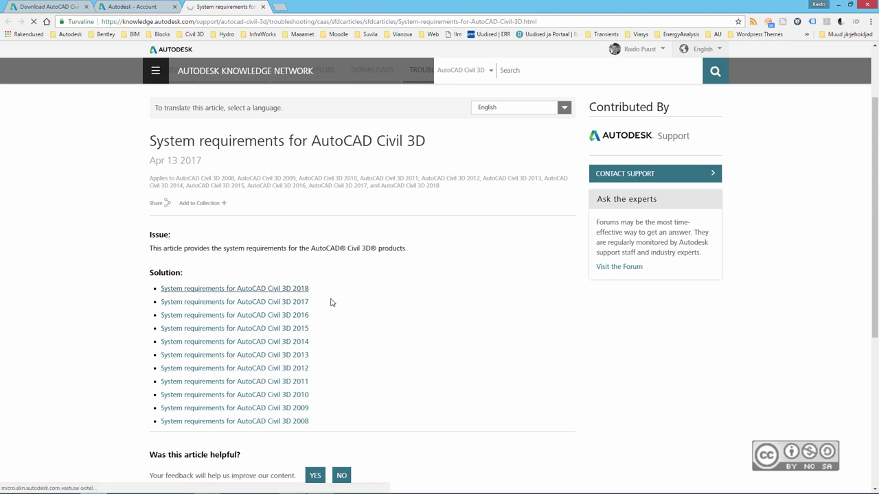
pyautogui.scroll(-3, 59, 310)
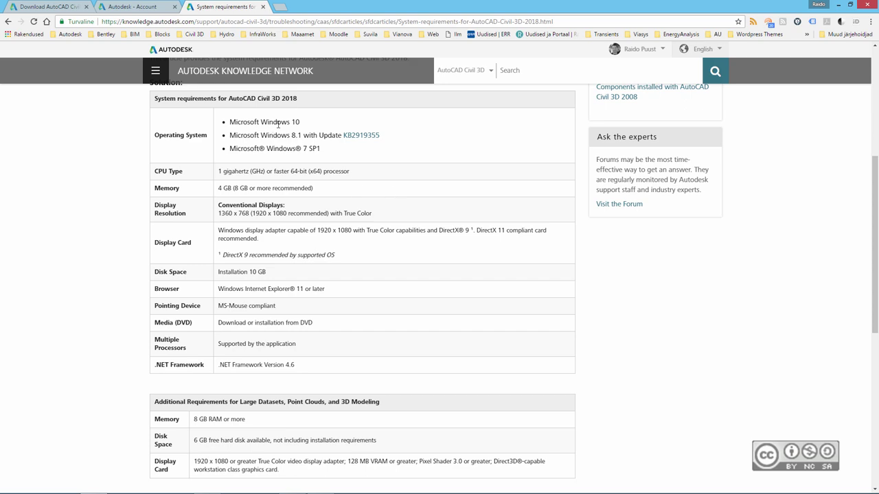
pyautogui.click(263, 8)
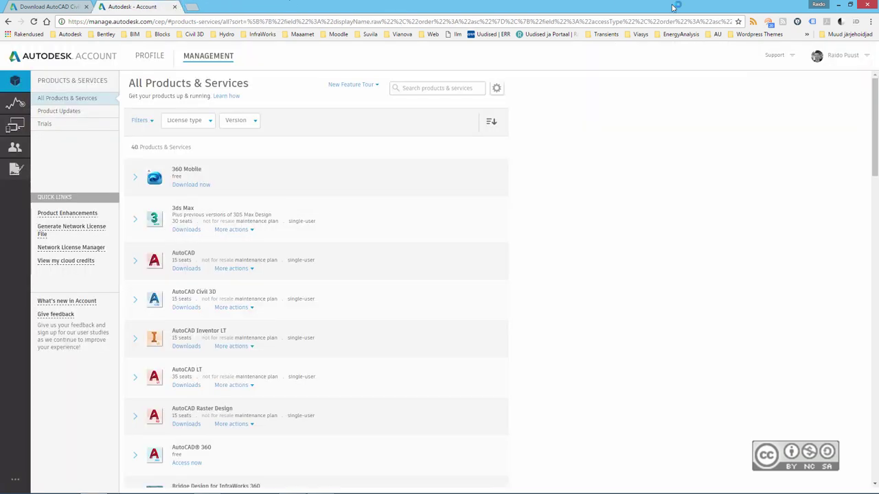
# - Choose Install in the Civil 3D installer and accept the license agreement
pyautogui.click(837, 5)
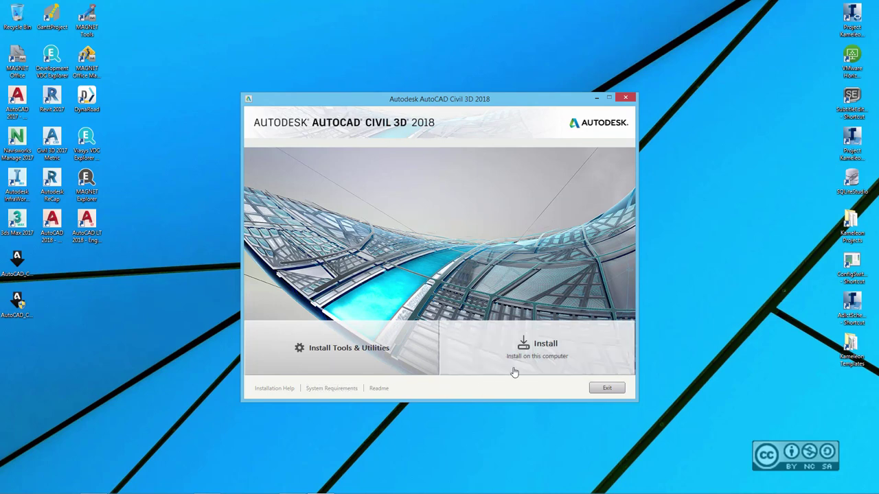
pyautogui.click(549, 348)
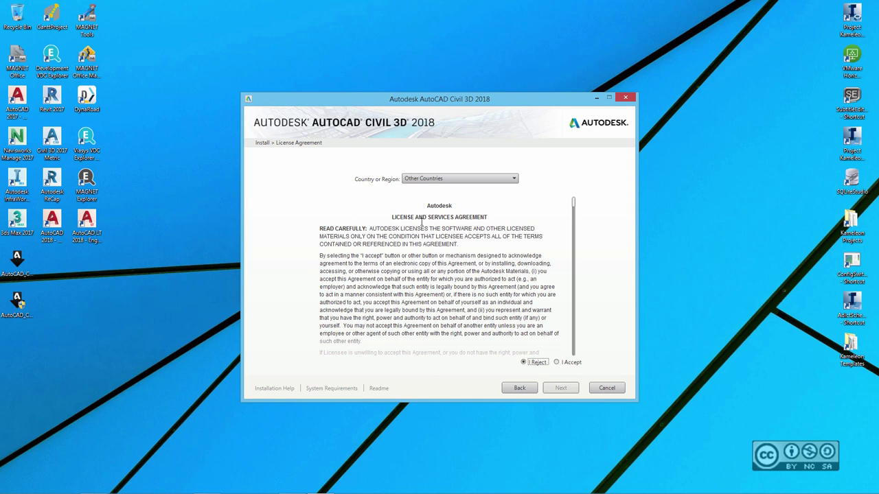
pyautogui.scroll(-10, 536, 323)
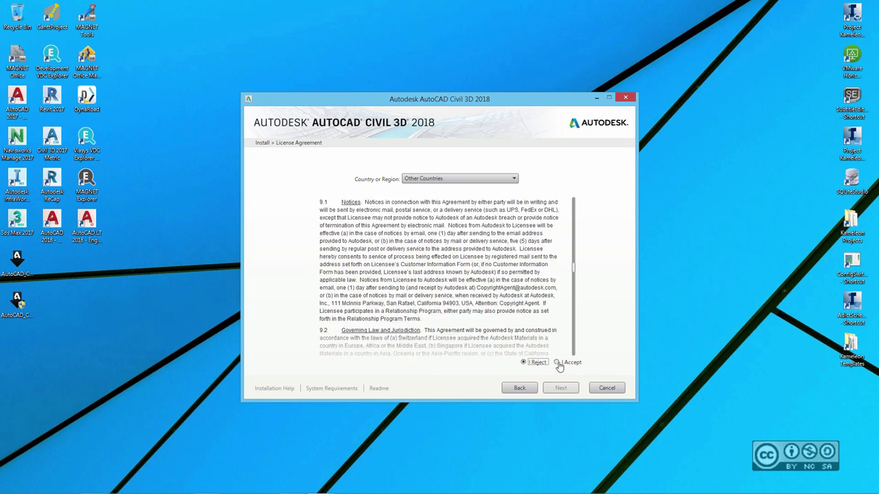
pyautogui.click(559, 364)
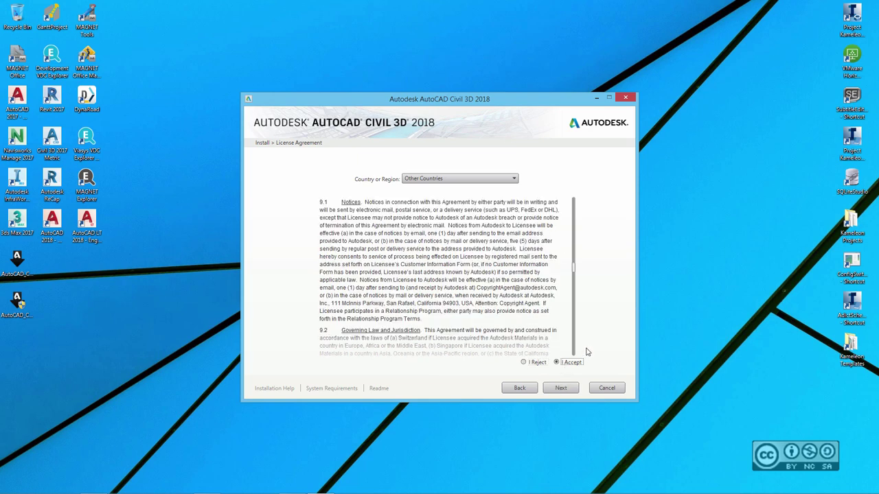
# - Continue to Configure Installation and read the note about the existing AutoCAD 2018 install path
pyautogui.click(562, 388)
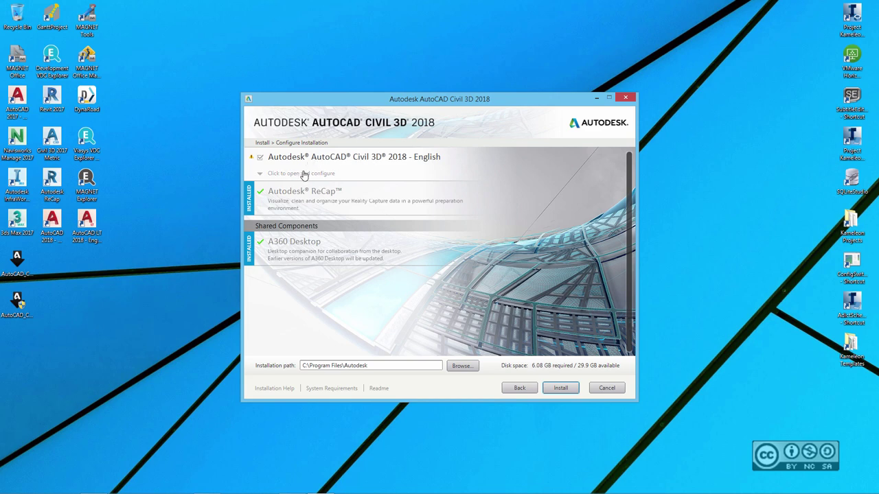
pyautogui.moveTo(252, 160)
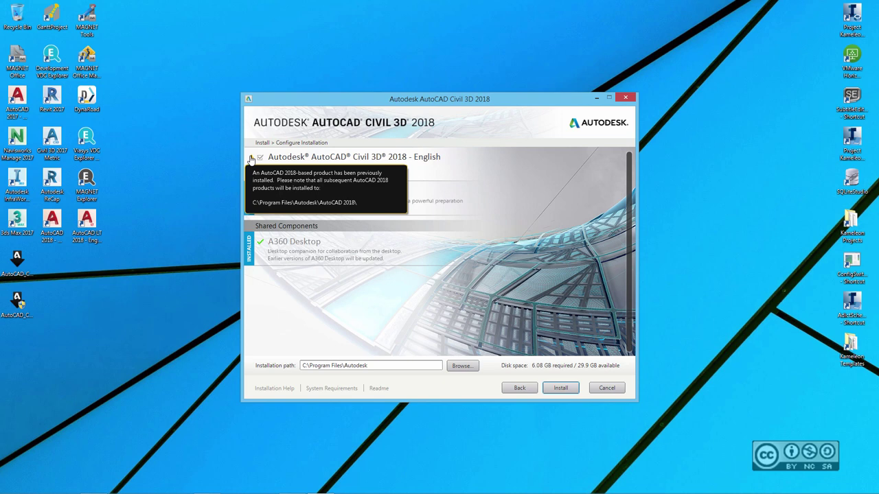
# - Expand the Civil 3D options, preview Custom, then keep the Typical installation type
pyautogui.click(363, 162)
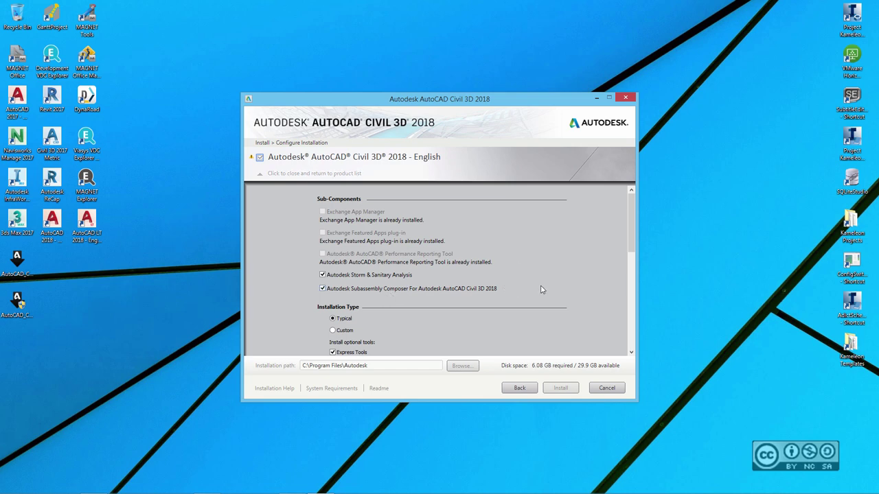
pyautogui.moveTo(629, 238); pyautogui.dragTo(631, 264)
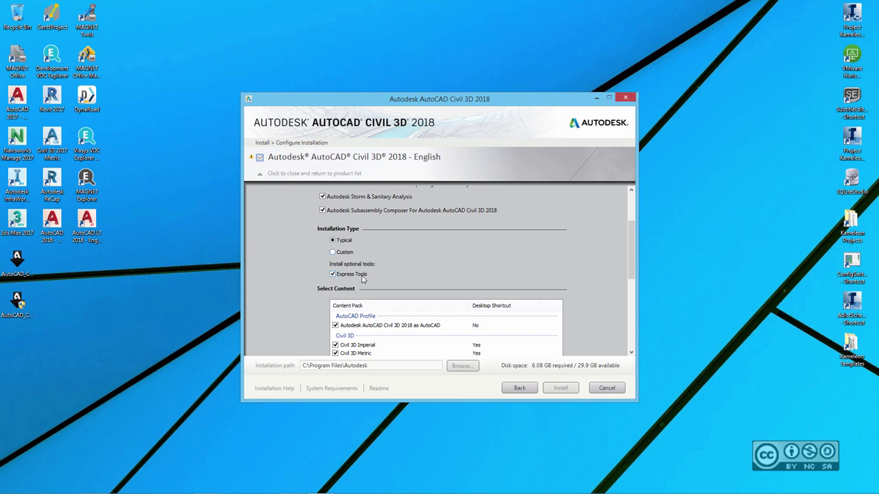
pyautogui.click(351, 255)
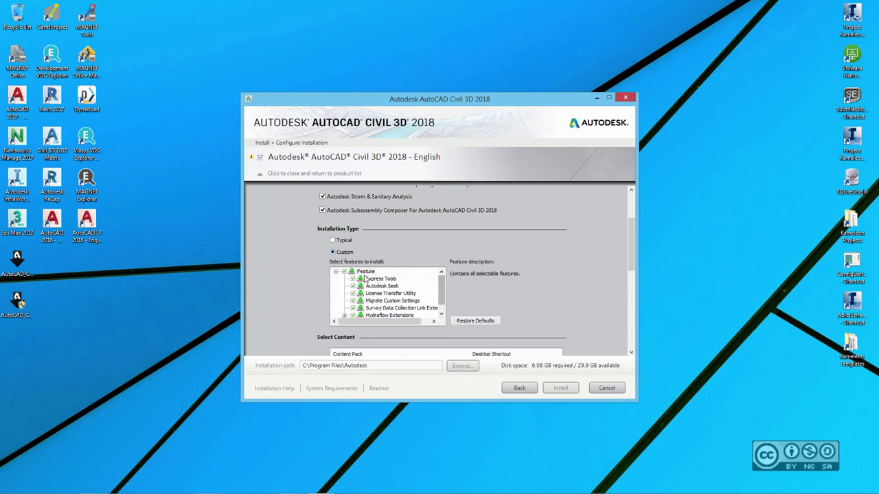
pyautogui.moveTo(442, 300); pyautogui.dragTo(444, 306)
pyautogui.click(349, 243)
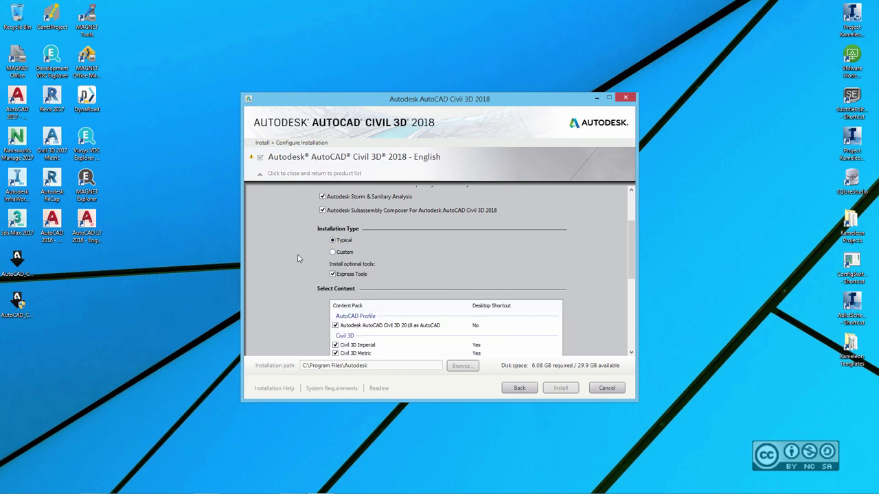
pyautogui.moveTo(634, 250); pyautogui.dragTo(634, 263)
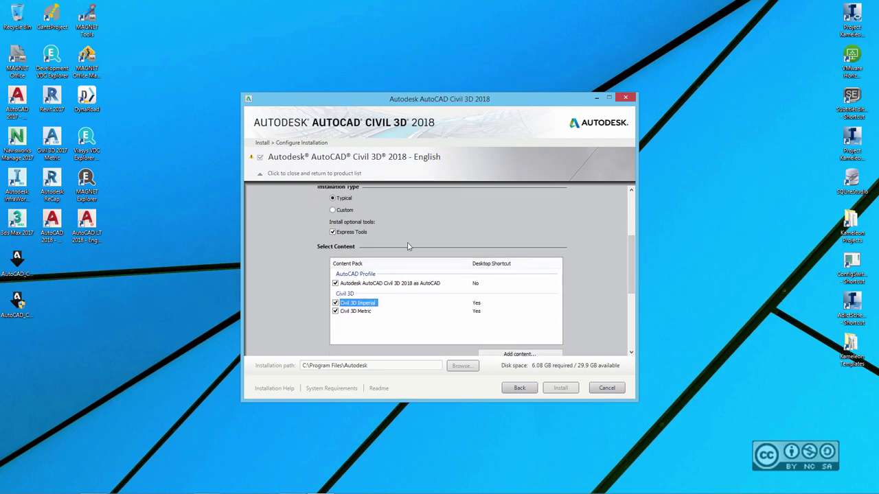
# - Set the AutoCAD profile desktop shortcut to Yes, leaving Civil 3D Imperial's at Yes
pyautogui.click(479, 285)
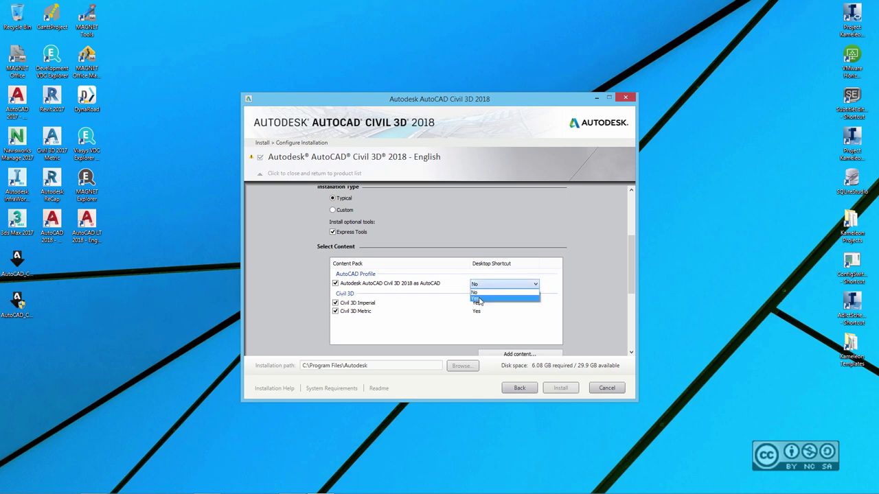
pyautogui.click(483, 297)
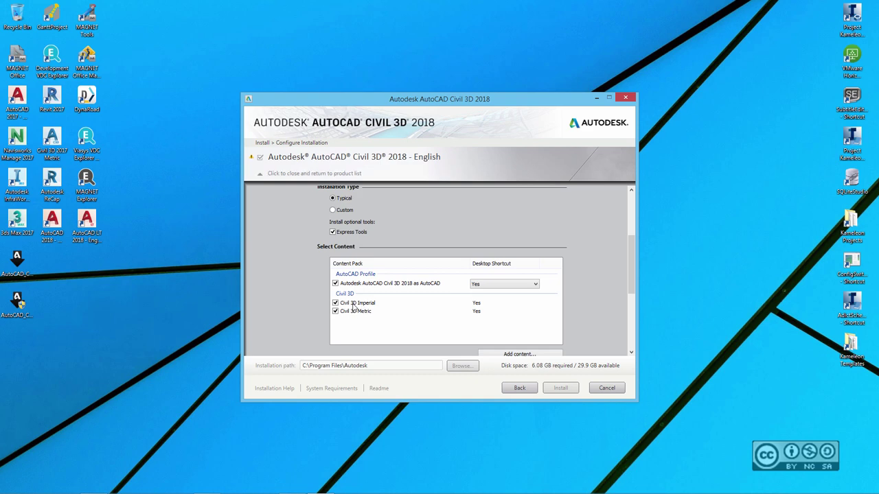
pyautogui.click(478, 306)
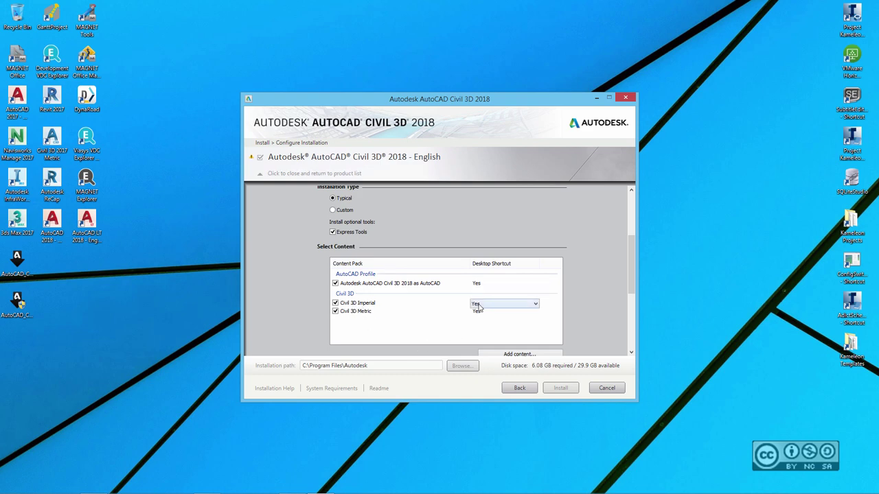
pyautogui.click(424, 329)
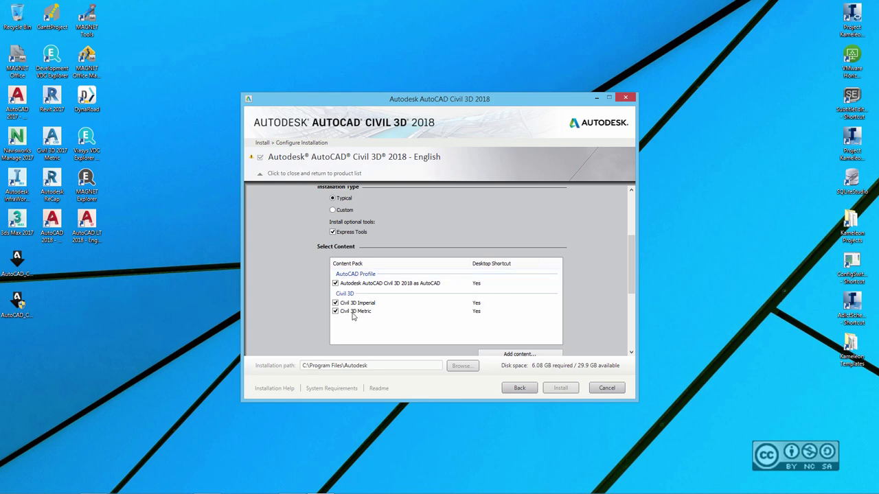
pyautogui.scroll(-1, 632, 269)
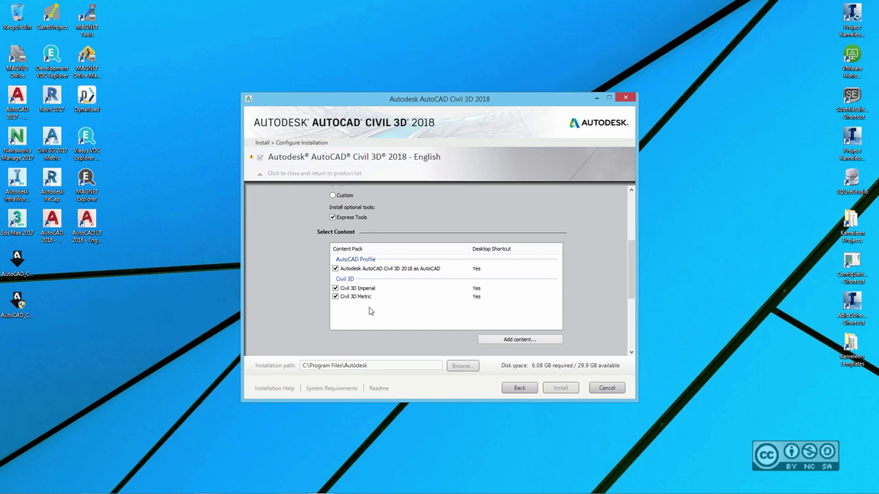
pyautogui.moveTo(630, 268); pyautogui.dragTo(631, 316)
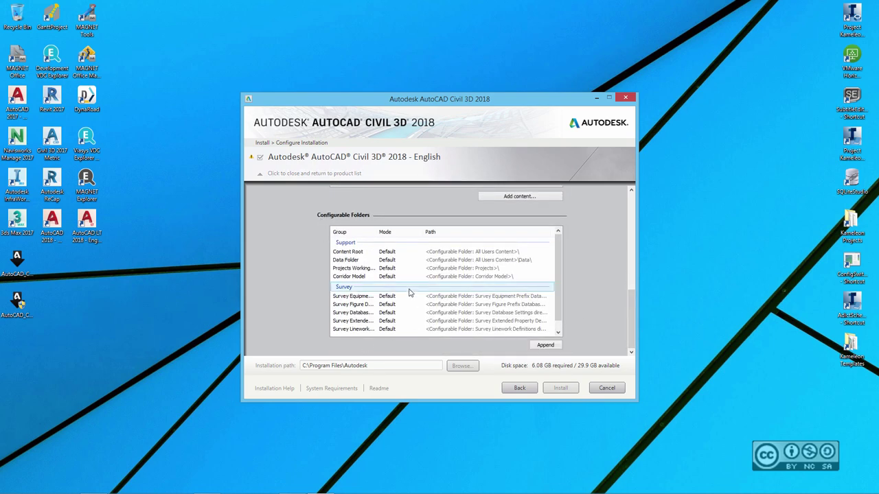
# - Collapse the Civil 3D configuration panel to return to the product list
pyautogui.scroll(5, 446, 309)
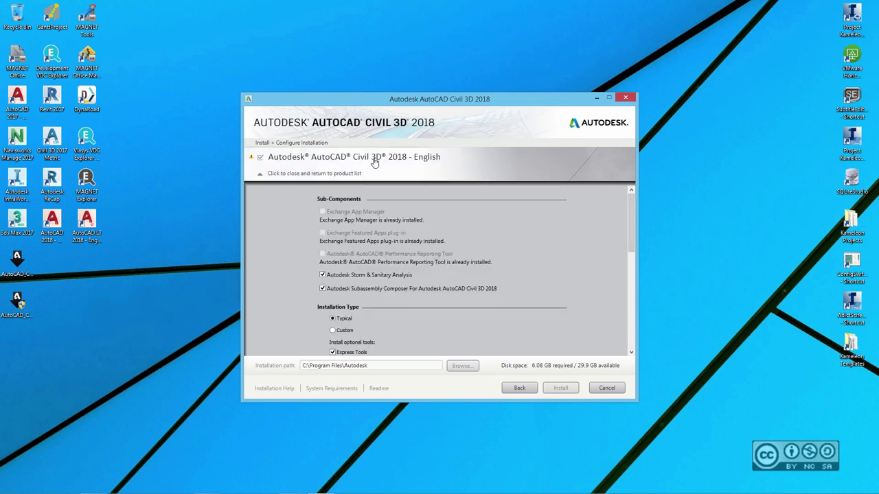
pyautogui.click(376, 163)
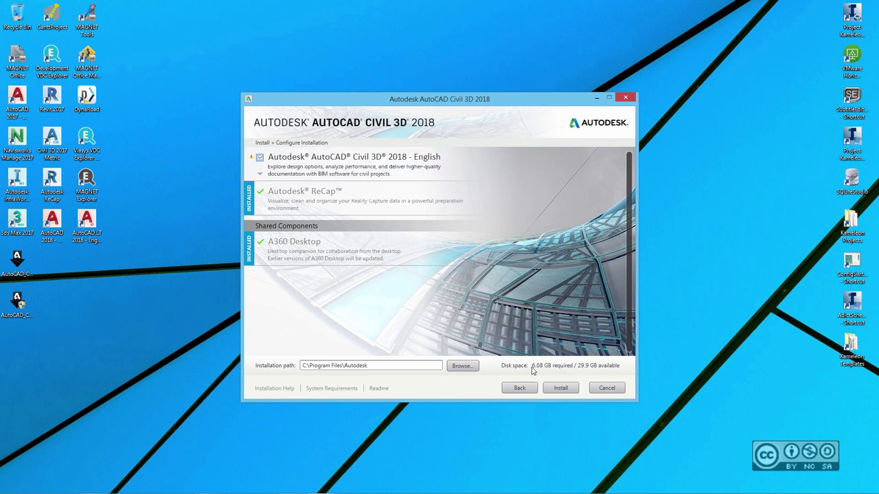
# - Start installing Civil 3D 2018 with Storm & Sanitary Analysis, Subassembly Composer and Desktop App
pyautogui.click(560, 388)
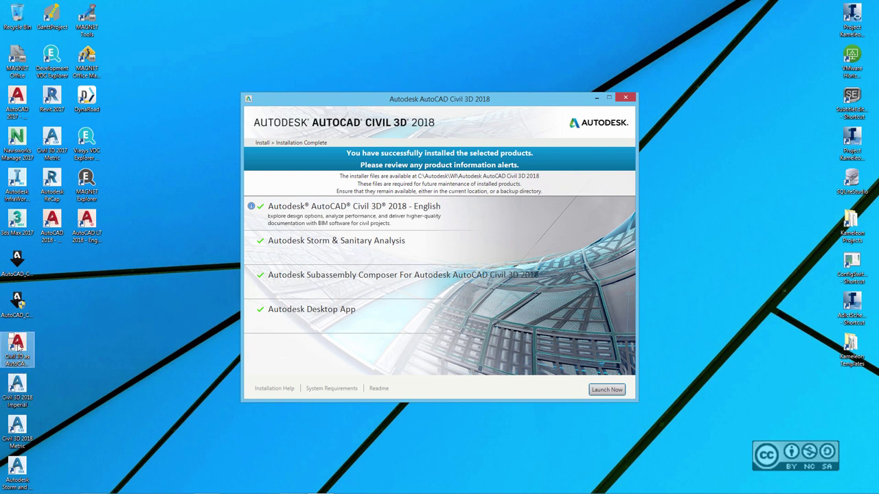
# - Close the finished installer and launch Civil 3D 2018 Metric from its desktop shortcut
pyautogui.click(626, 100)
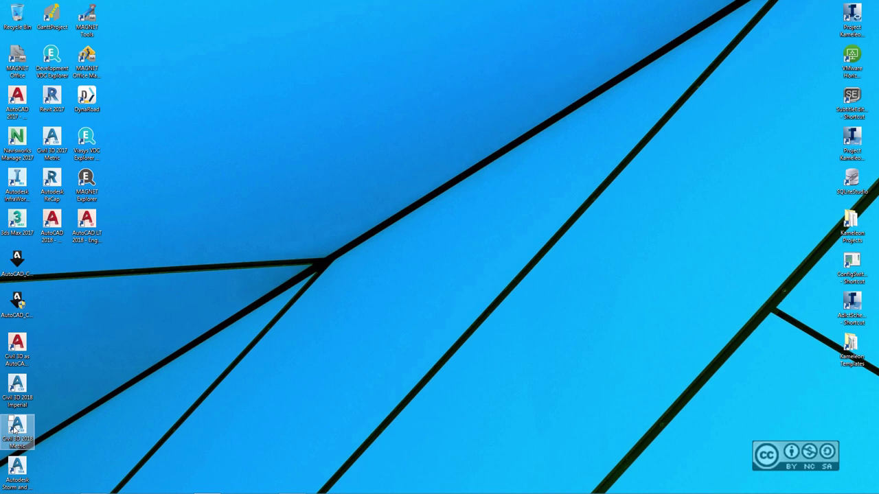
pyautogui.click(15, 429)
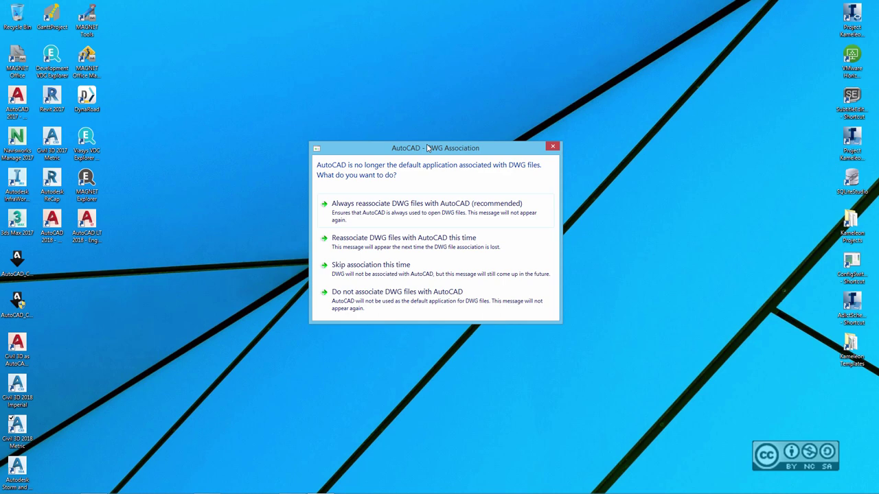
# - Choose 'Do not associate DWG files with AutoCAD' so Civil 3D 2018 opens with Drawing1
pyautogui.click(379, 307)
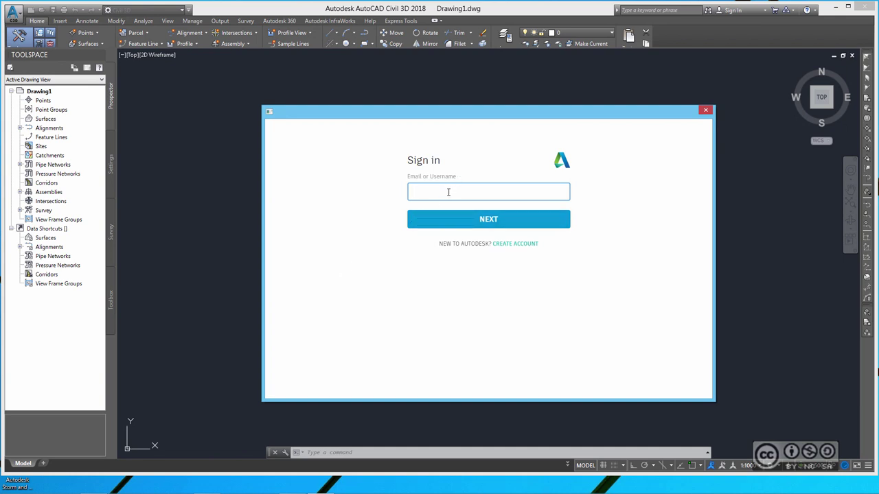
# - Sign in with the Autodesk account e-mail and password to start the 30-day trial
pyautogui.press('Return')
pyautogui.write('•••••')
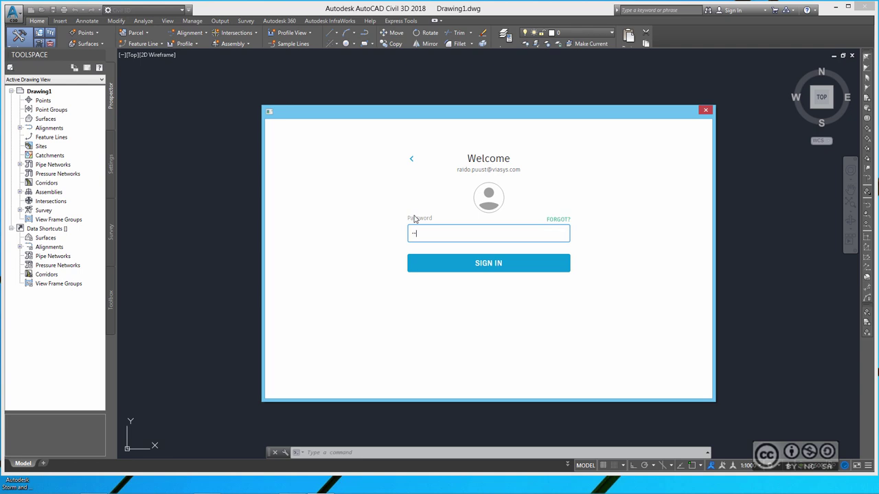
pyautogui.press('Return')
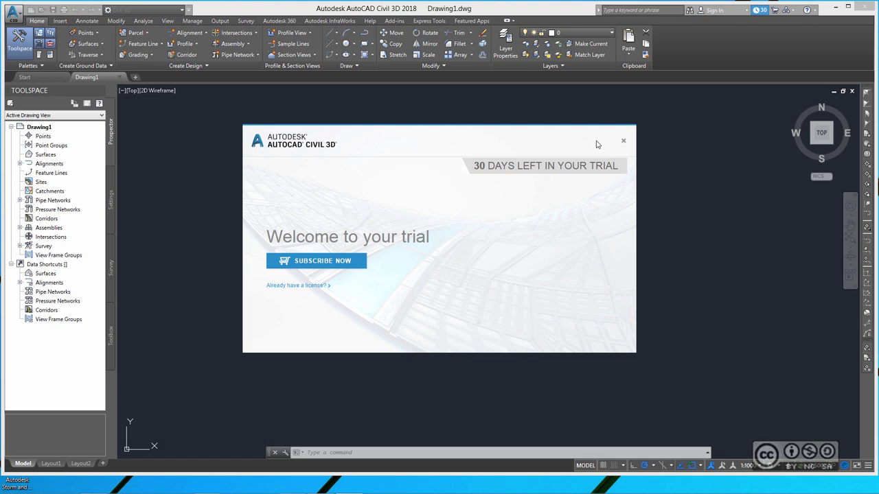
# - Close the Welcome to your trial dialog to reveal the empty Drawing1 model space
pyautogui.click(623, 141)
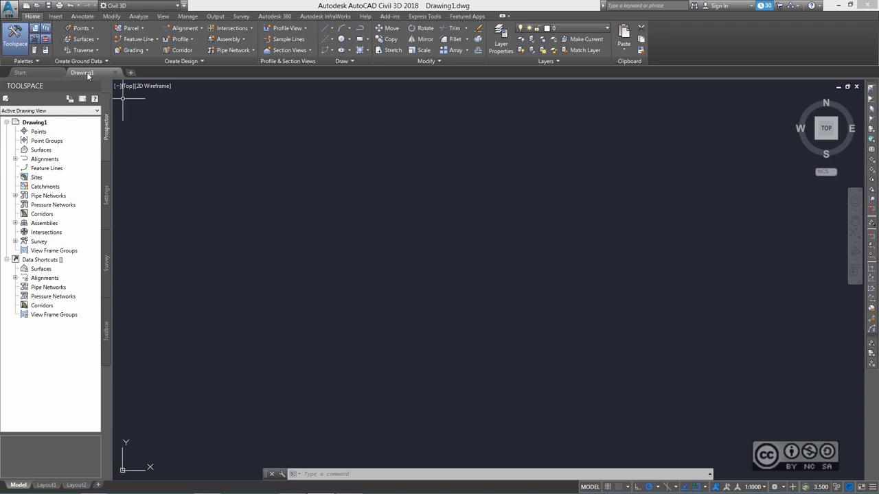
# - Review the save formats, keep AutoCAD 2018 Drawing (*.dwg), then cancel Save Drawing As
pyautogui.click(49, 7)
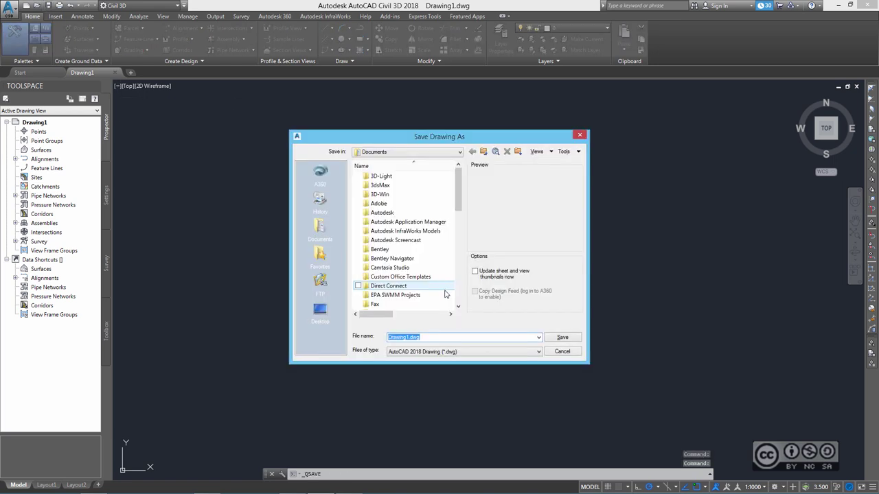
pyautogui.click(432, 352)
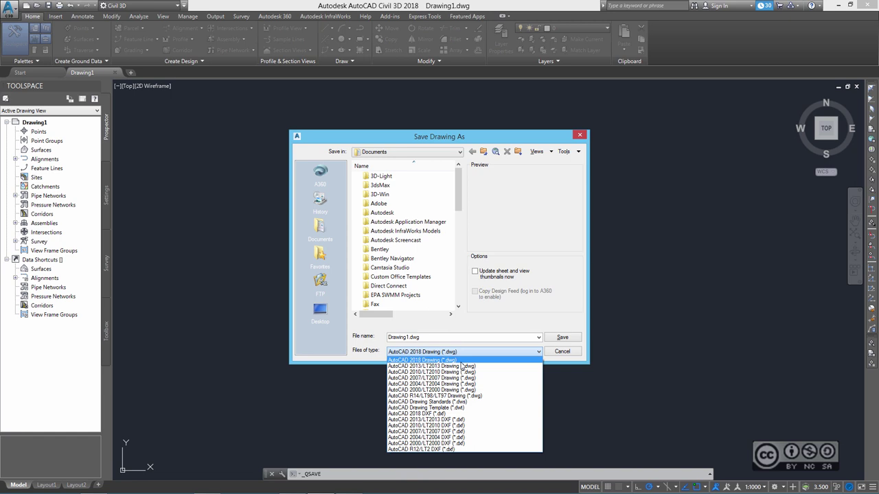
pyautogui.click(461, 364)
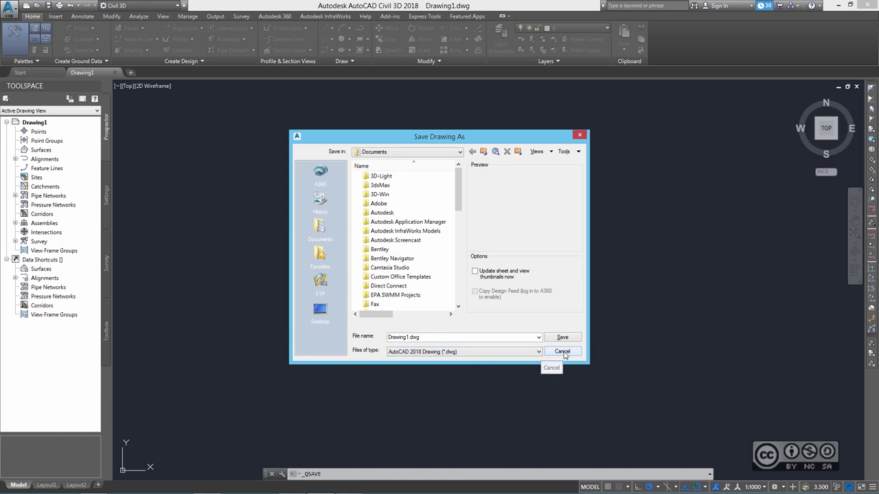
pyautogui.click(562, 351)
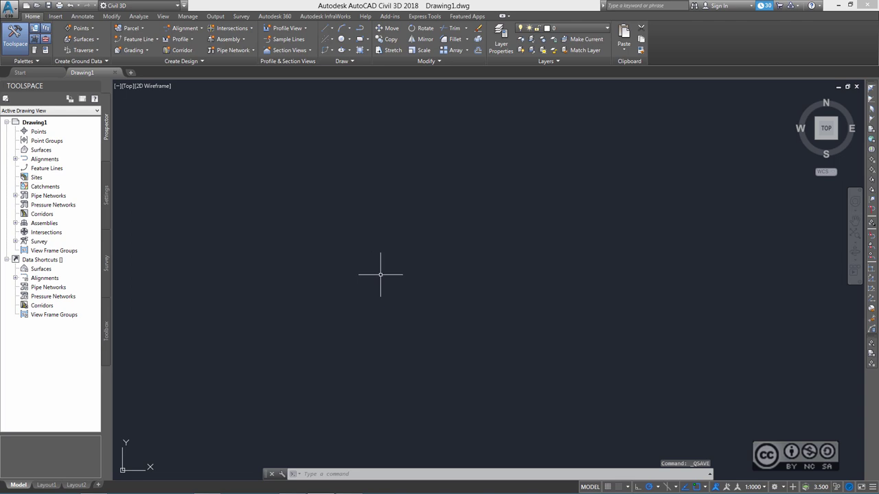
# - Browse the Start page's LEARN resources, then return to its CREATE view
pyautogui.click(21, 72)
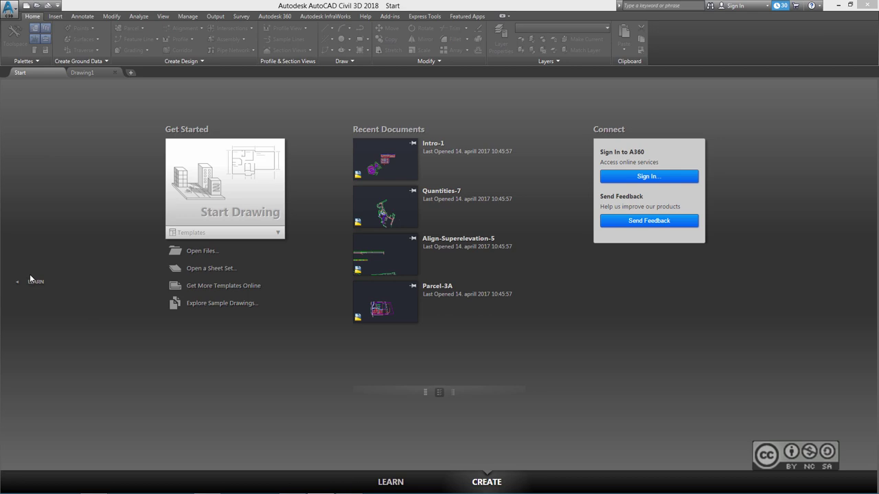
pyautogui.click(36, 280)
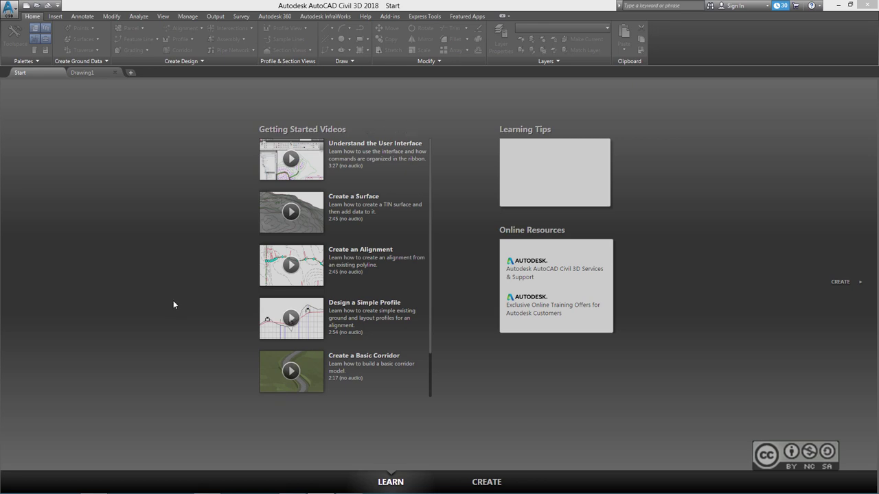
pyautogui.click(486, 483)
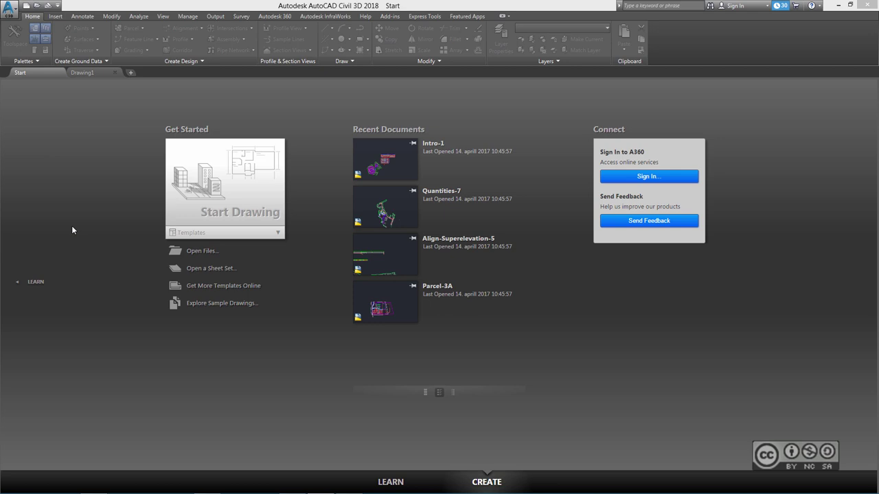
# - Minimize Civil 3D and move the Storm and Sanitary Analysis shortcut beside the Civil 3D shortcuts
pyautogui.click(838, 6)
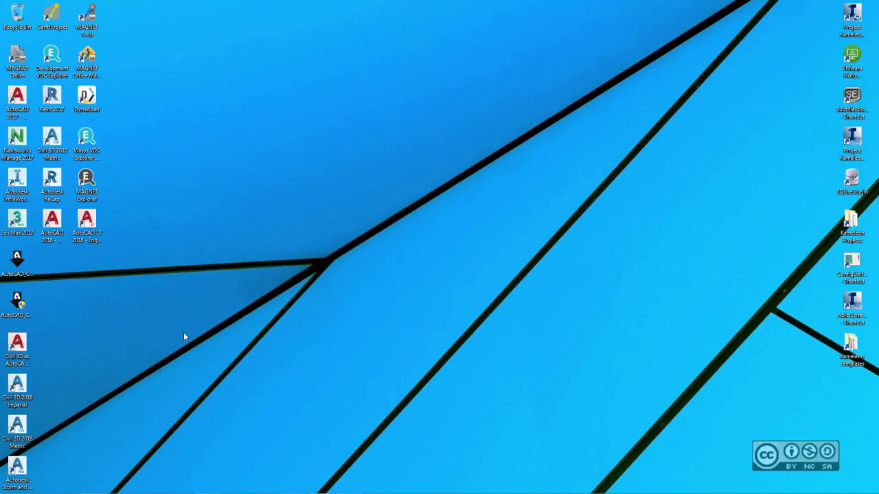
pyautogui.moveTo(17, 469); pyautogui.dragTo(50, 376)
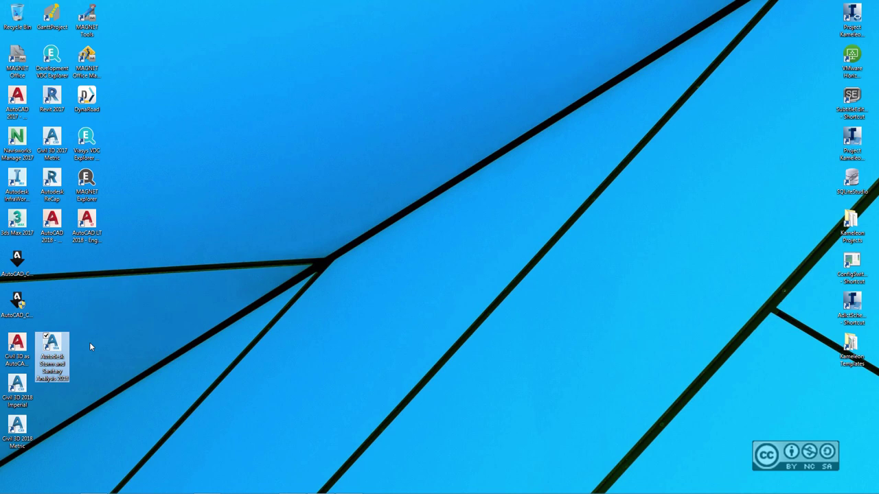
pyautogui.click(81, 317)
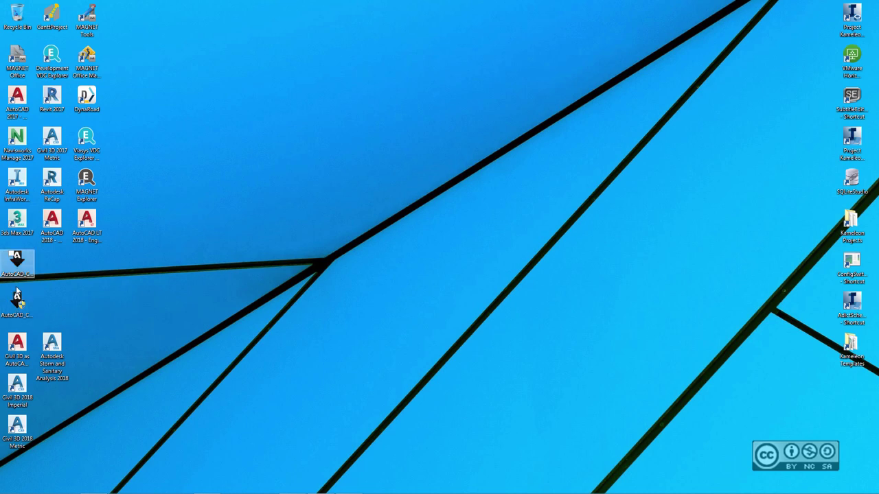
# - Select both AutoCAD Civil 3D installer files on the desktop and cut them
pyautogui.moveTo(70, 318); pyautogui.dragTo(7, 249)
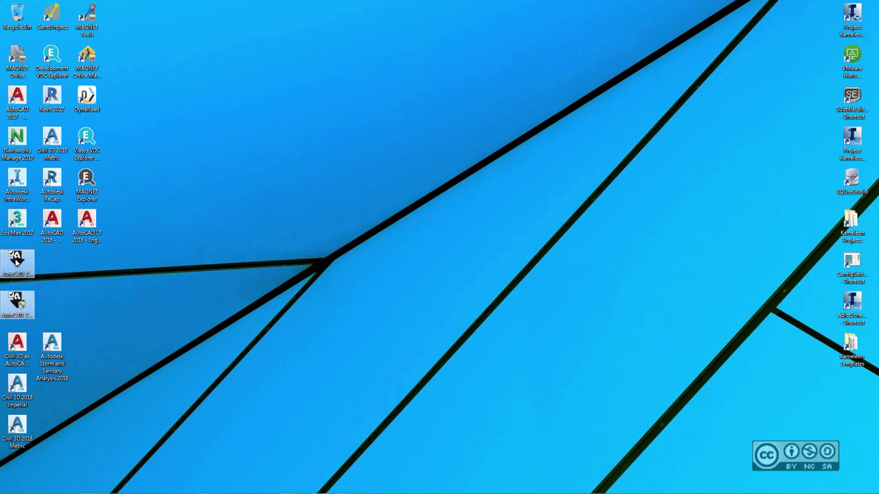
pyautogui.rightClick(15, 259)
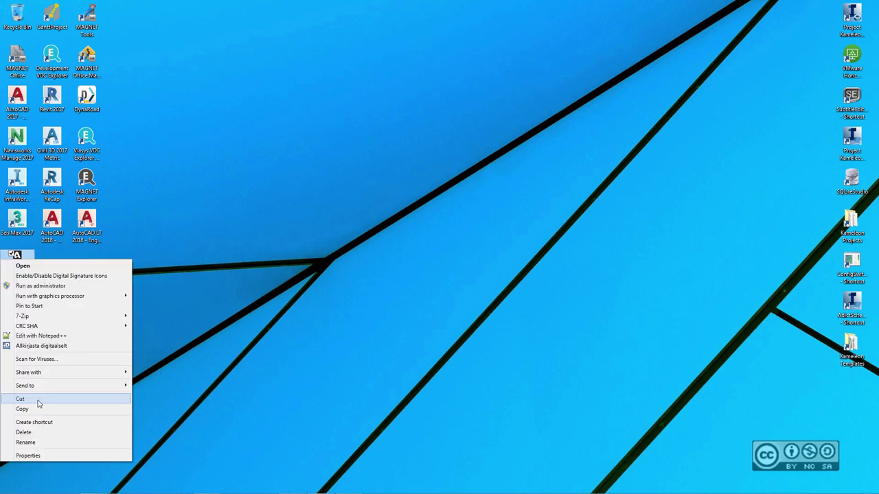
pyautogui.click(39, 401)
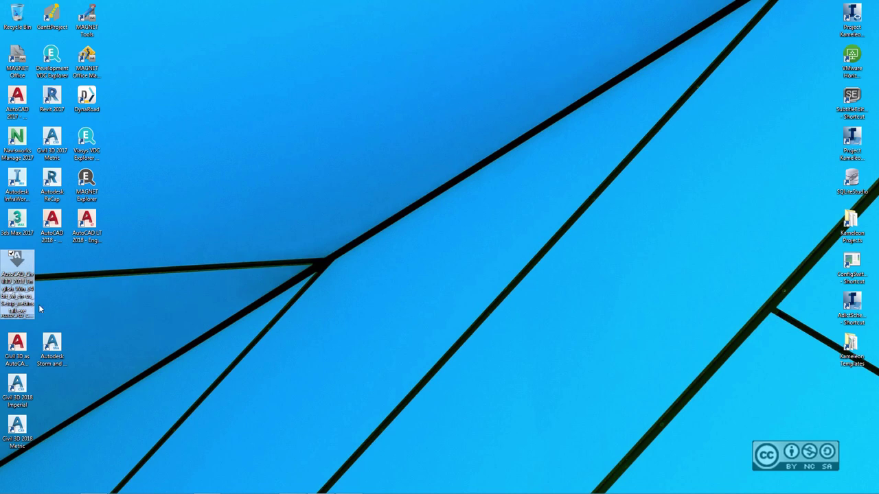
pyautogui.click(105, 308)
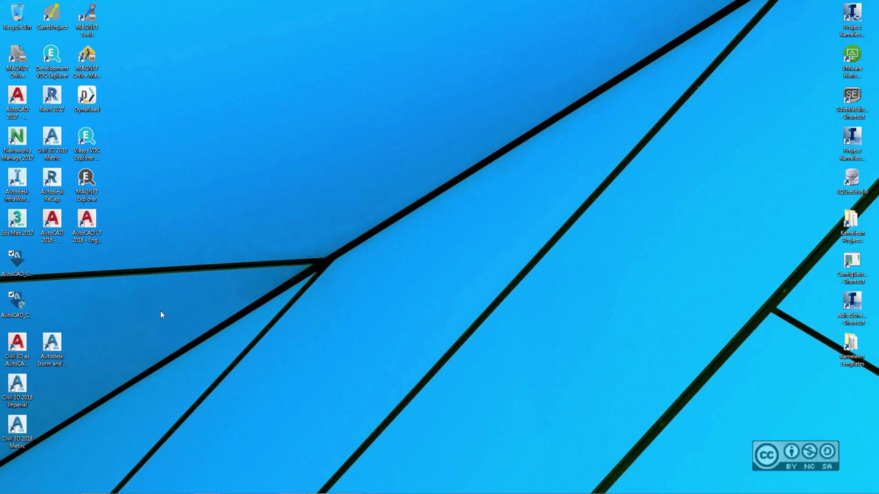
# - Open C:\Autodesk in File Explorer and widen the Name column to read the Setup file names
pyautogui.press('super+e')
pyautogui.doubleClick(680, 276)
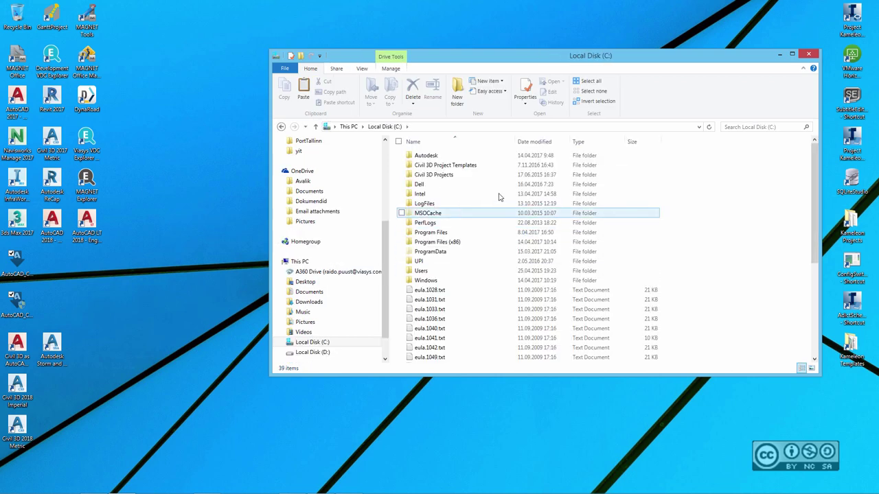
pyautogui.doubleClick(446, 156)
pyautogui.moveTo(512, 142); pyautogui.dragTo(572, 141)
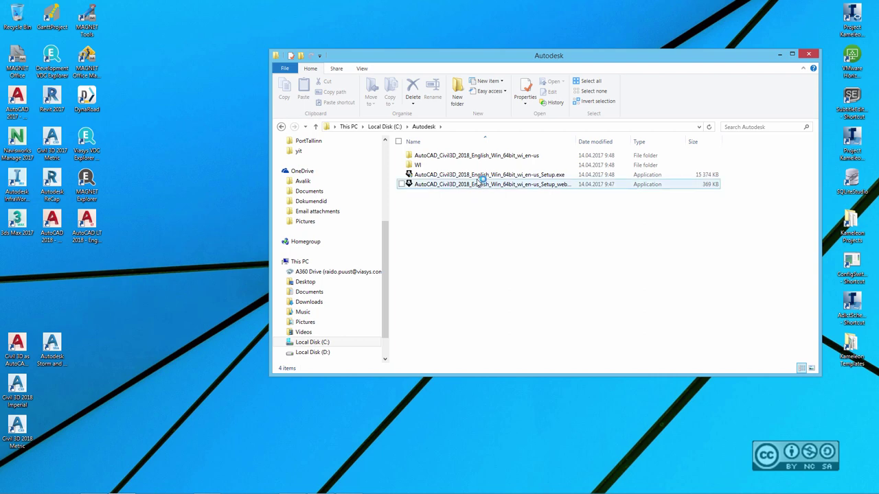
pyautogui.moveTo(575, 140); pyautogui.dragTo(588, 141)
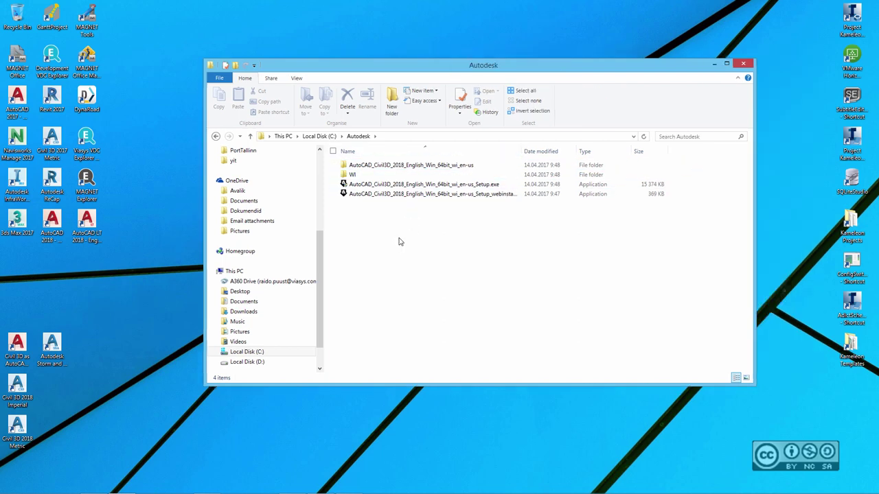